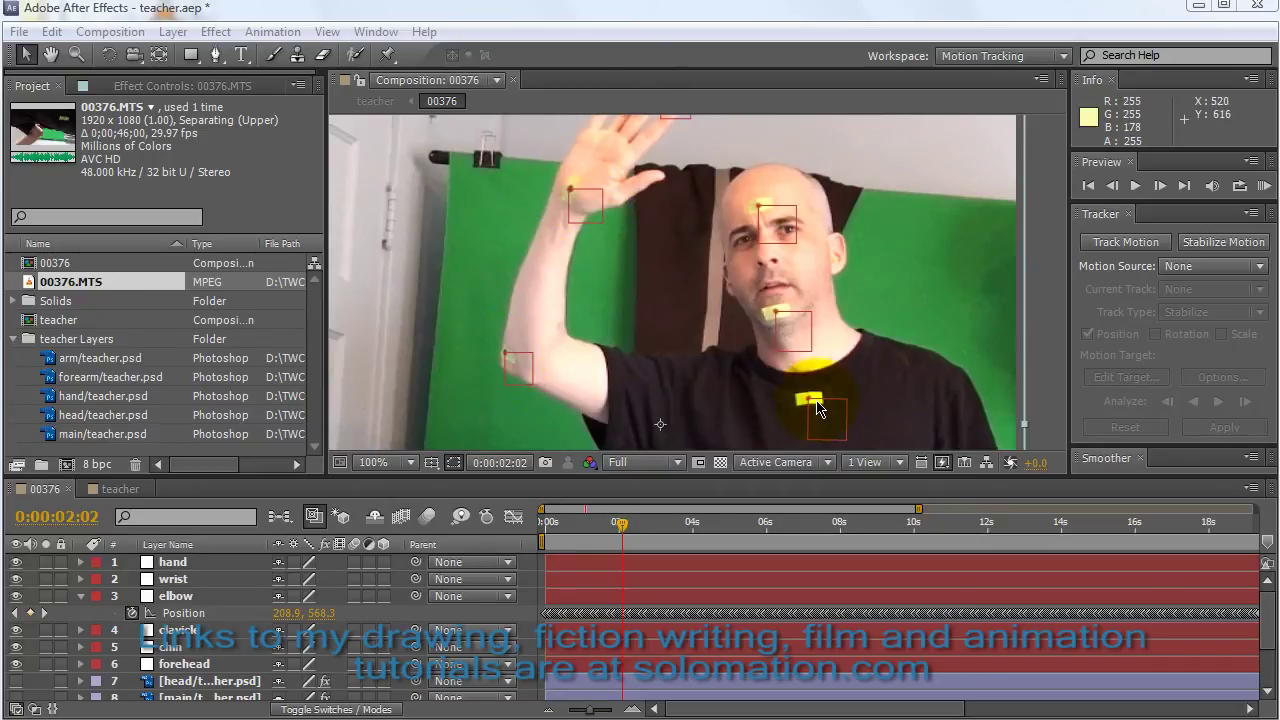
# Inspect the forehead track point in the composition.
pyautogui.click(761, 214)
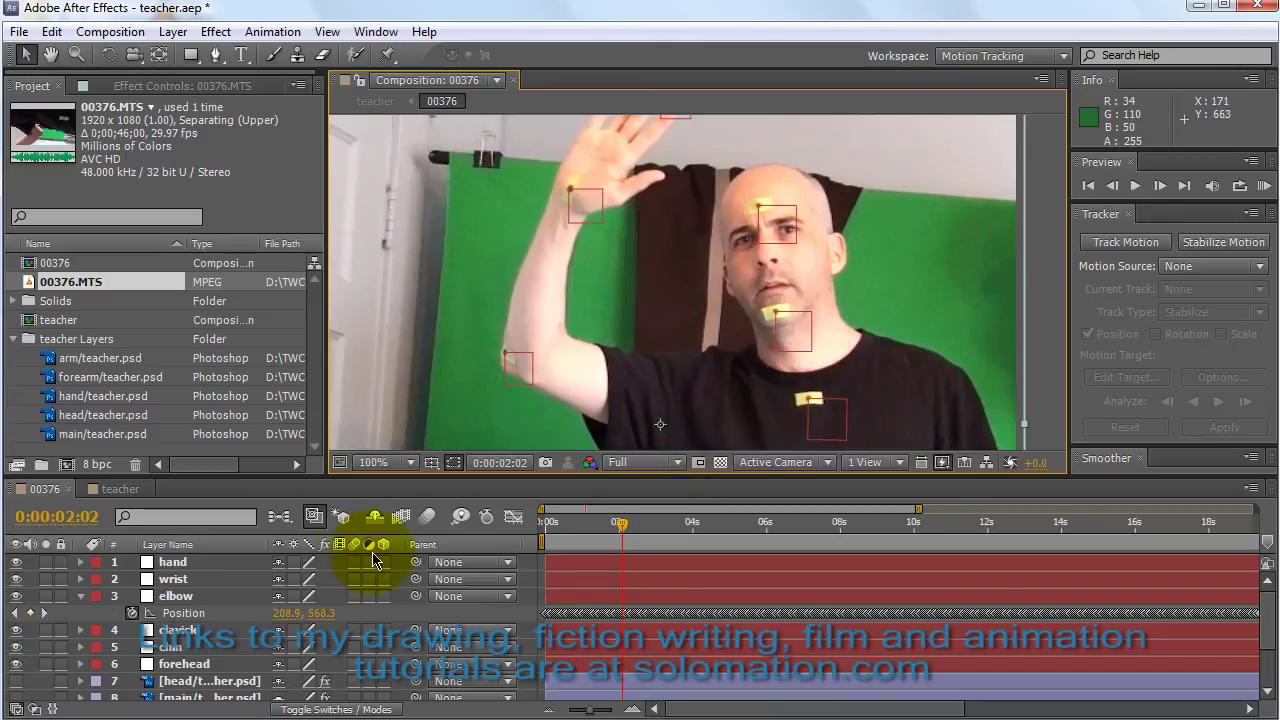
pyautogui.click(84, 398)
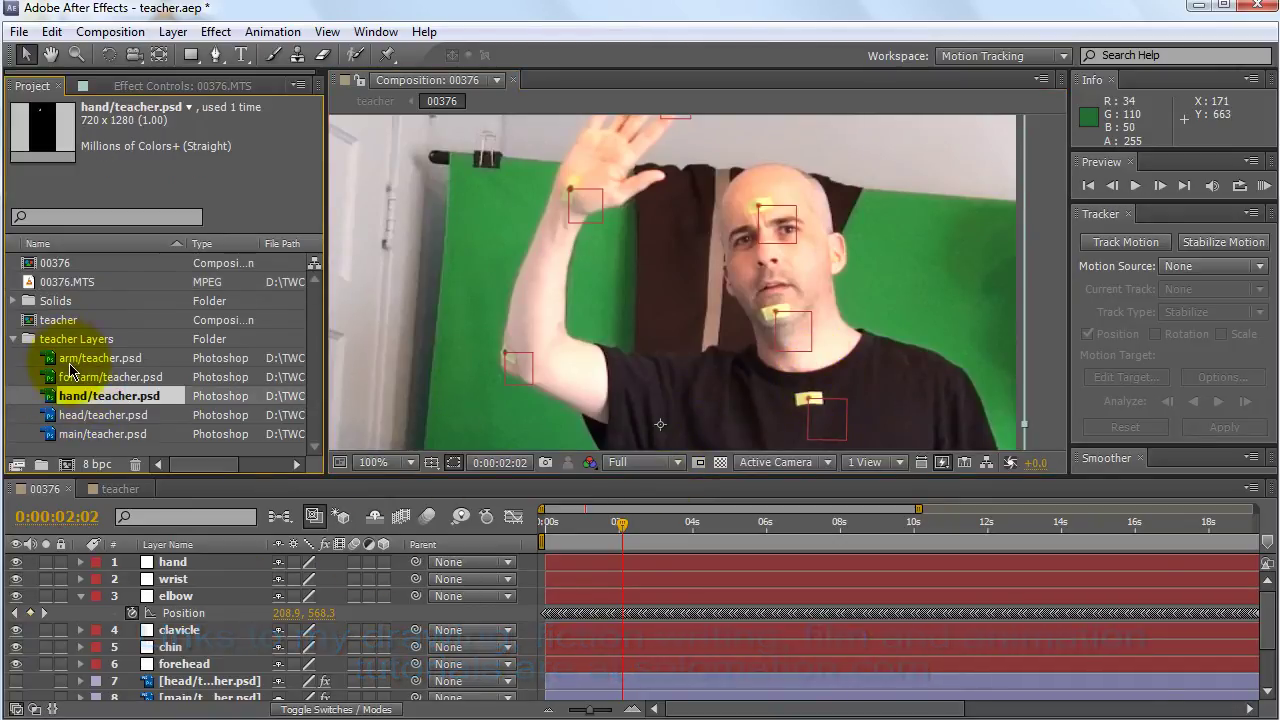
pyautogui.click(73, 380)
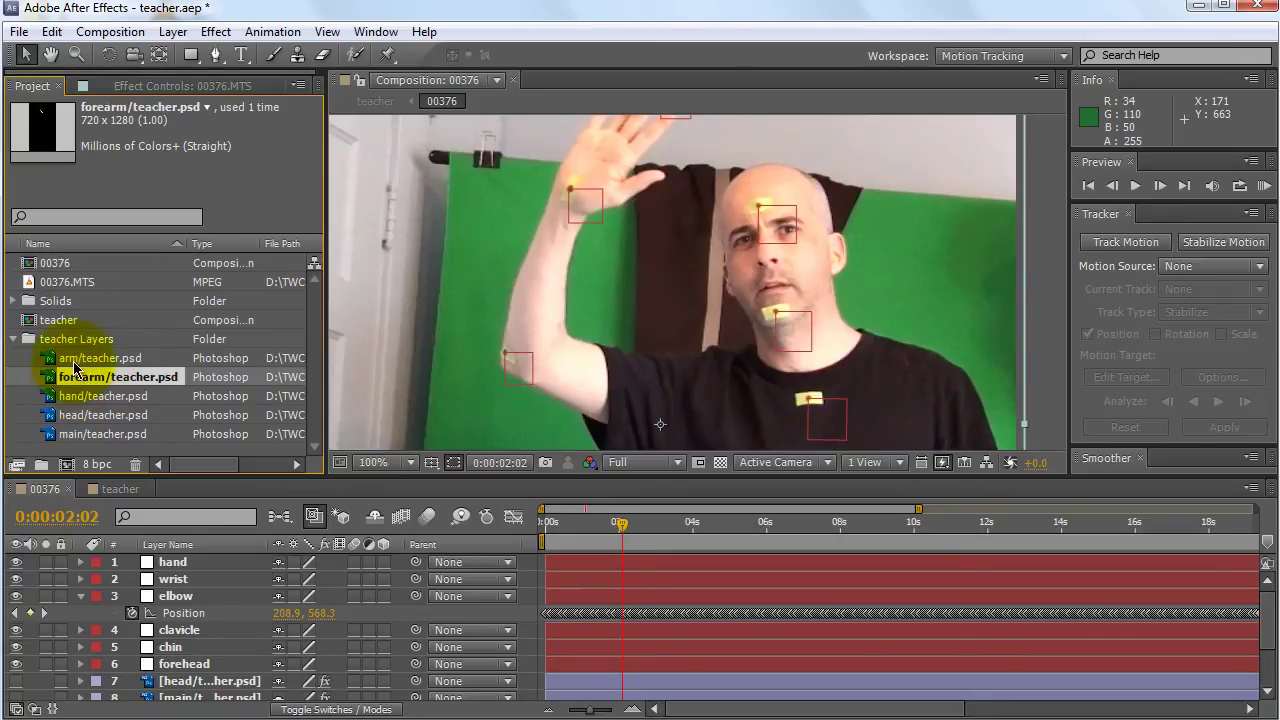
pyautogui.click(85, 414)
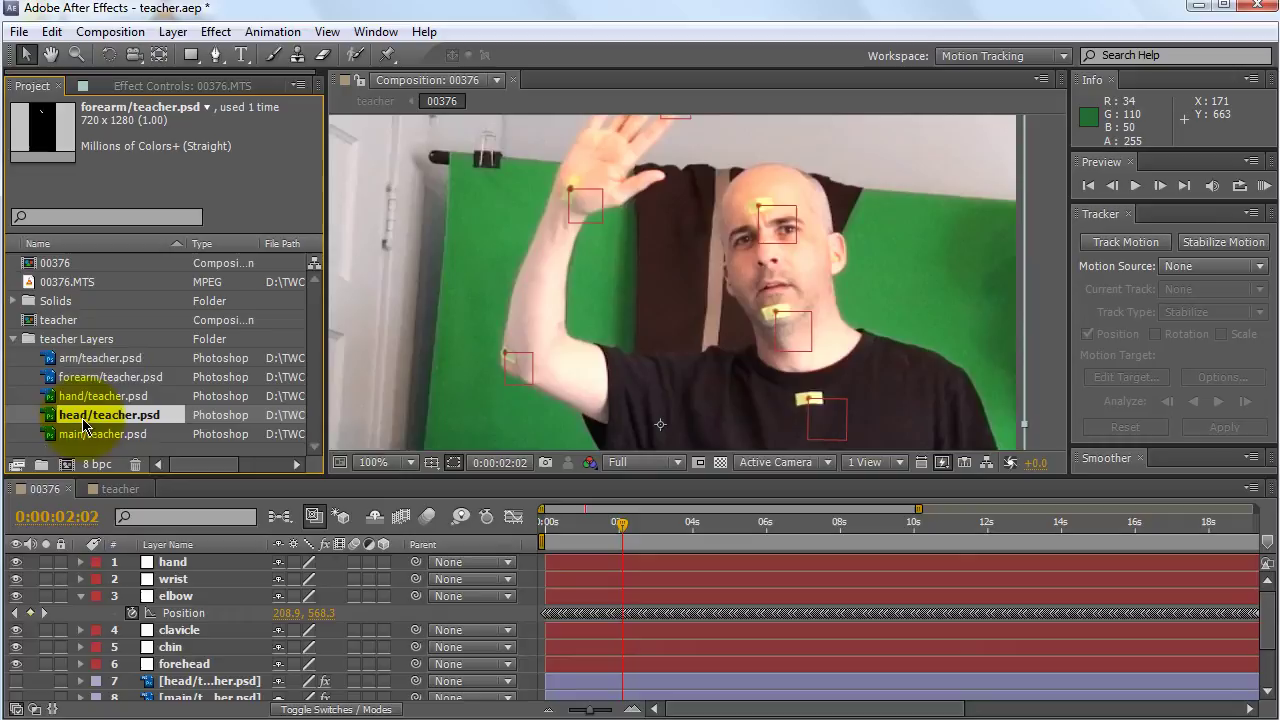
pyautogui.click(81, 403)
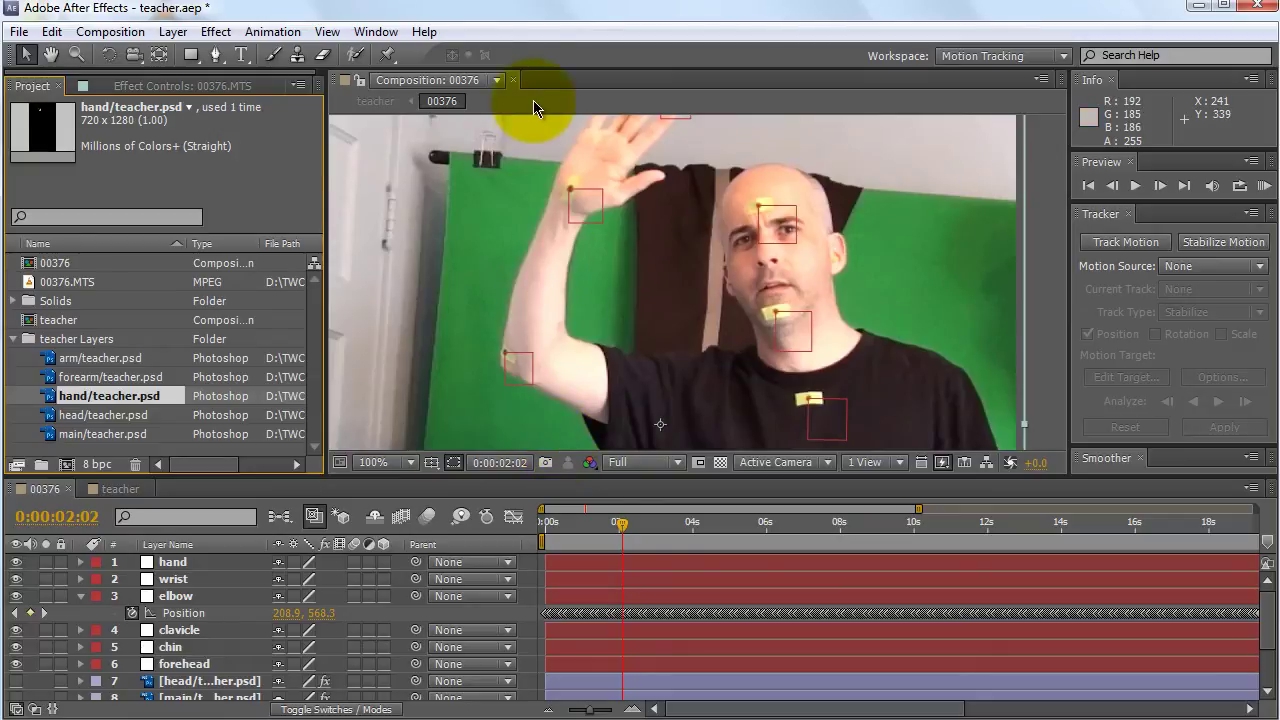
pyautogui.hotkey('ctrl', 'k')
pyautogui.moveTo(203, 232); pyautogui.dragTo(460, 233)
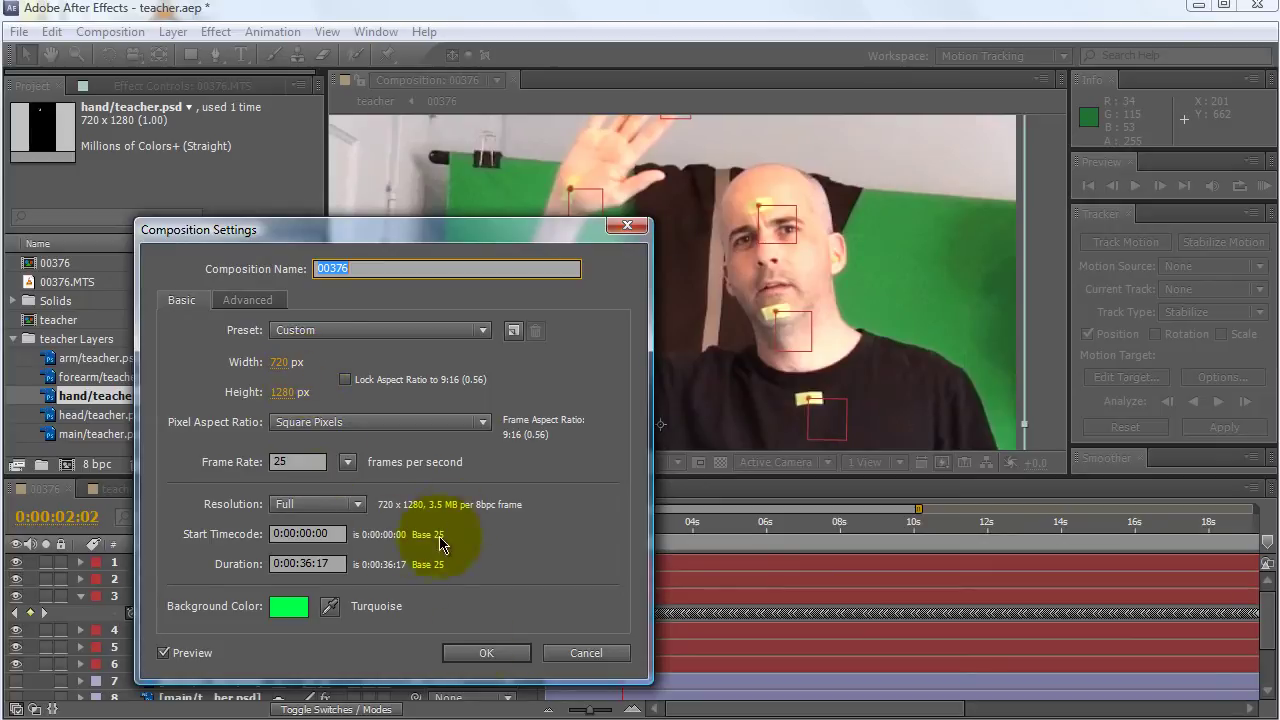
pyautogui.click(564, 660)
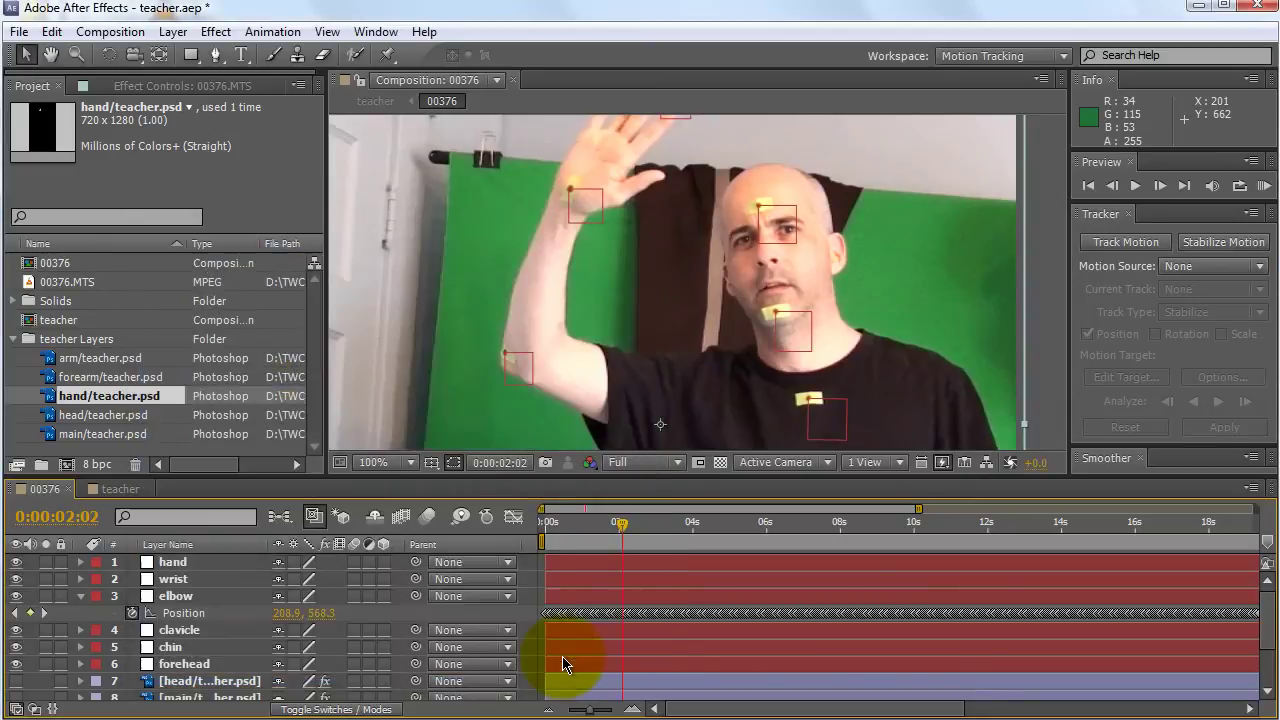
# Select the hand null and pan the view down so its fingertip track point is fully visible.
pyautogui.click(205, 566)
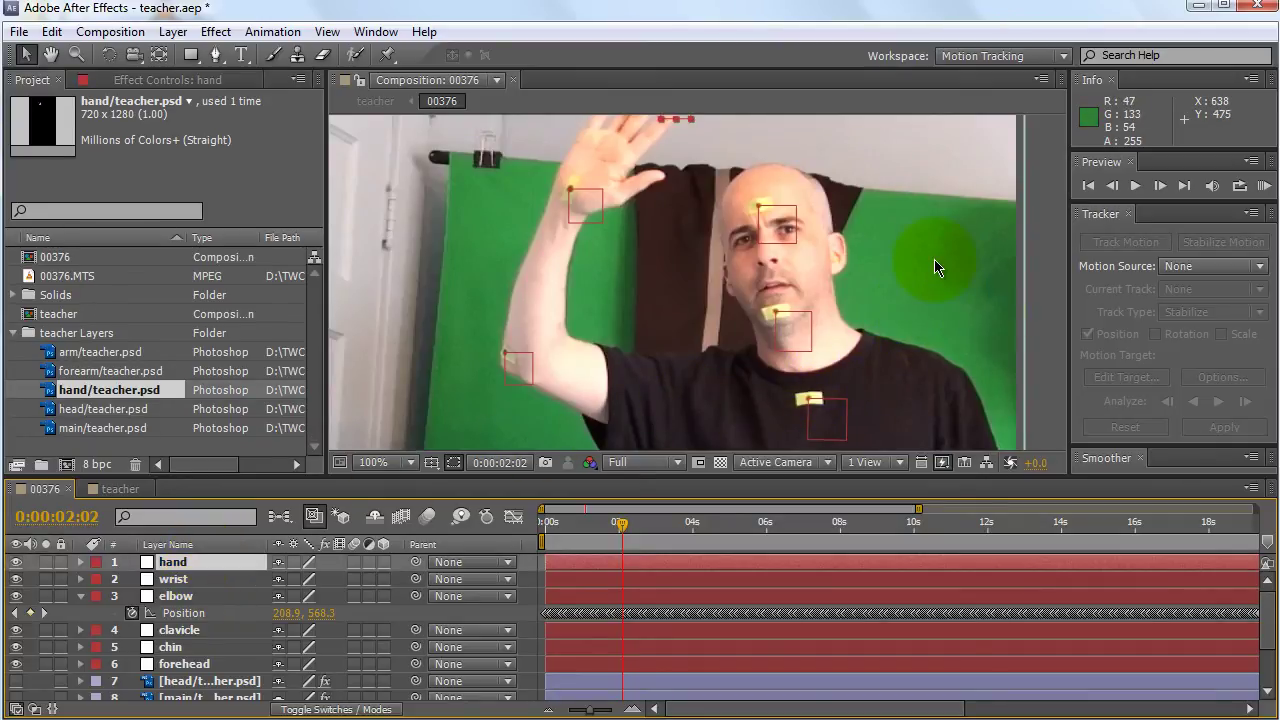
pyautogui.press('h')
pyautogui.moveTo(934, 266); pyautogui.dragTo(950, 326)
pyautogui.press('v')
pyautogui.click(679, 160)
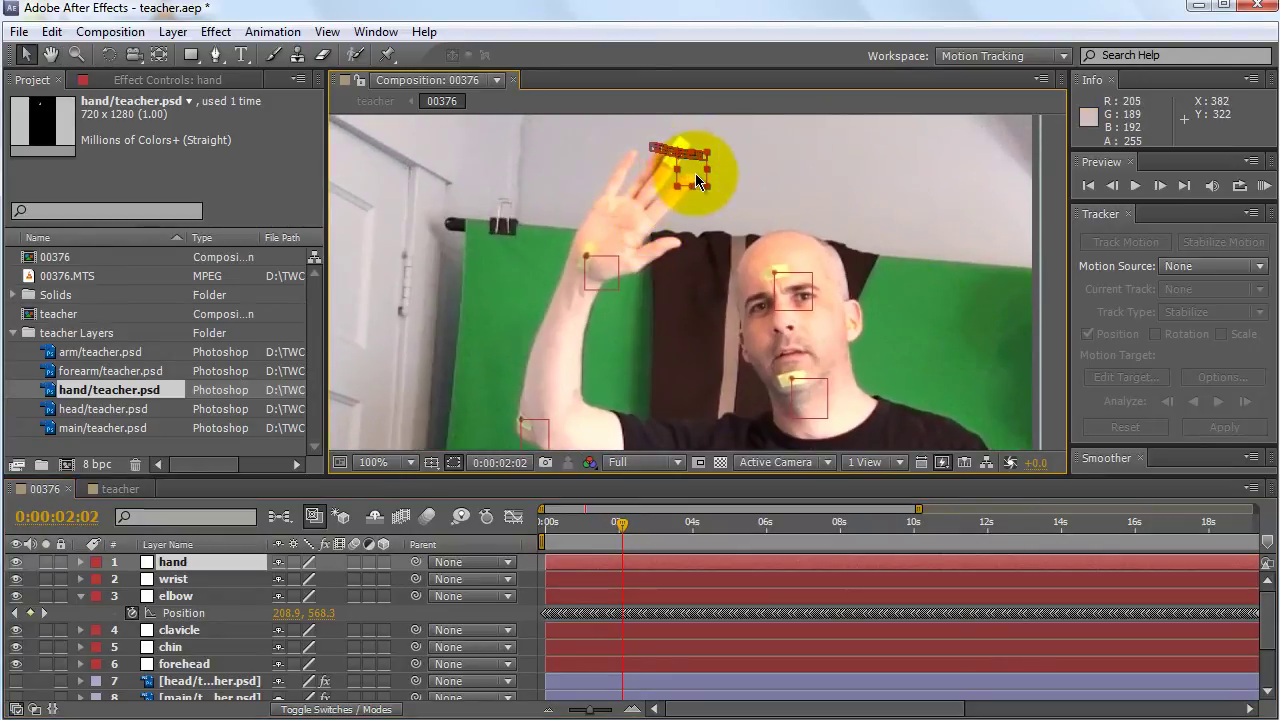
pyautogui.click(674, 158)
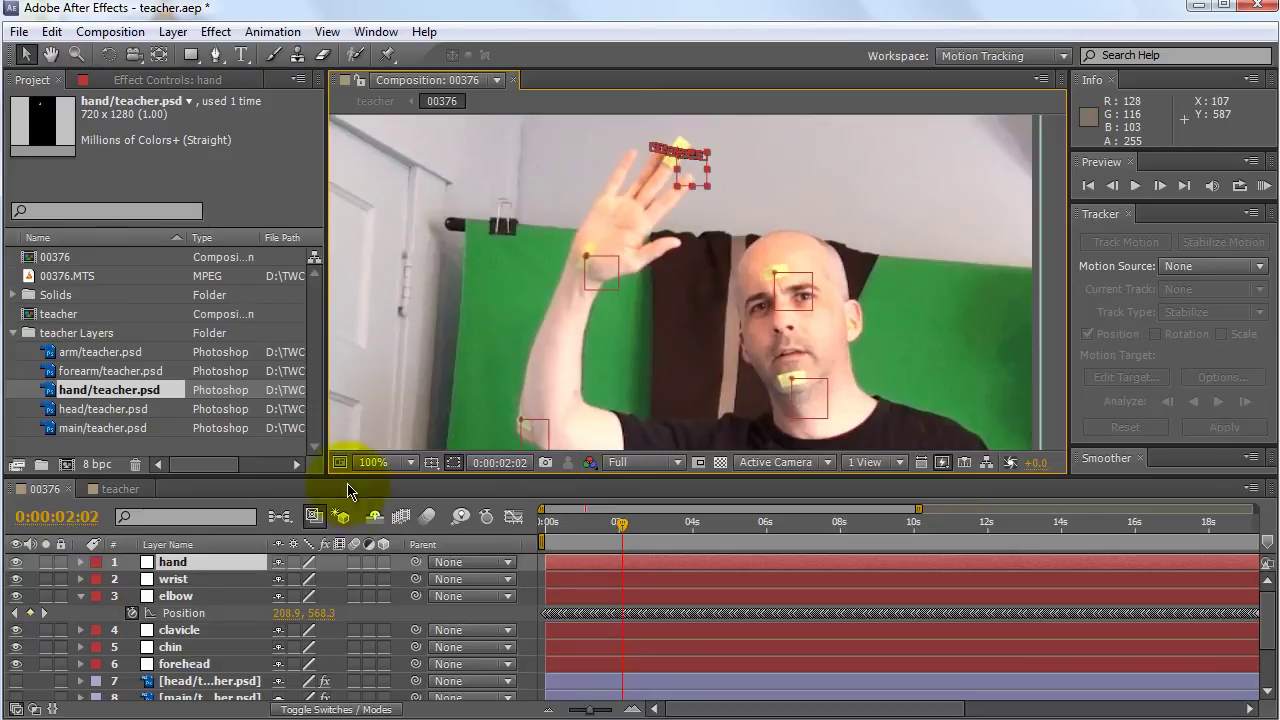
pyautogui.click(1101, 215)
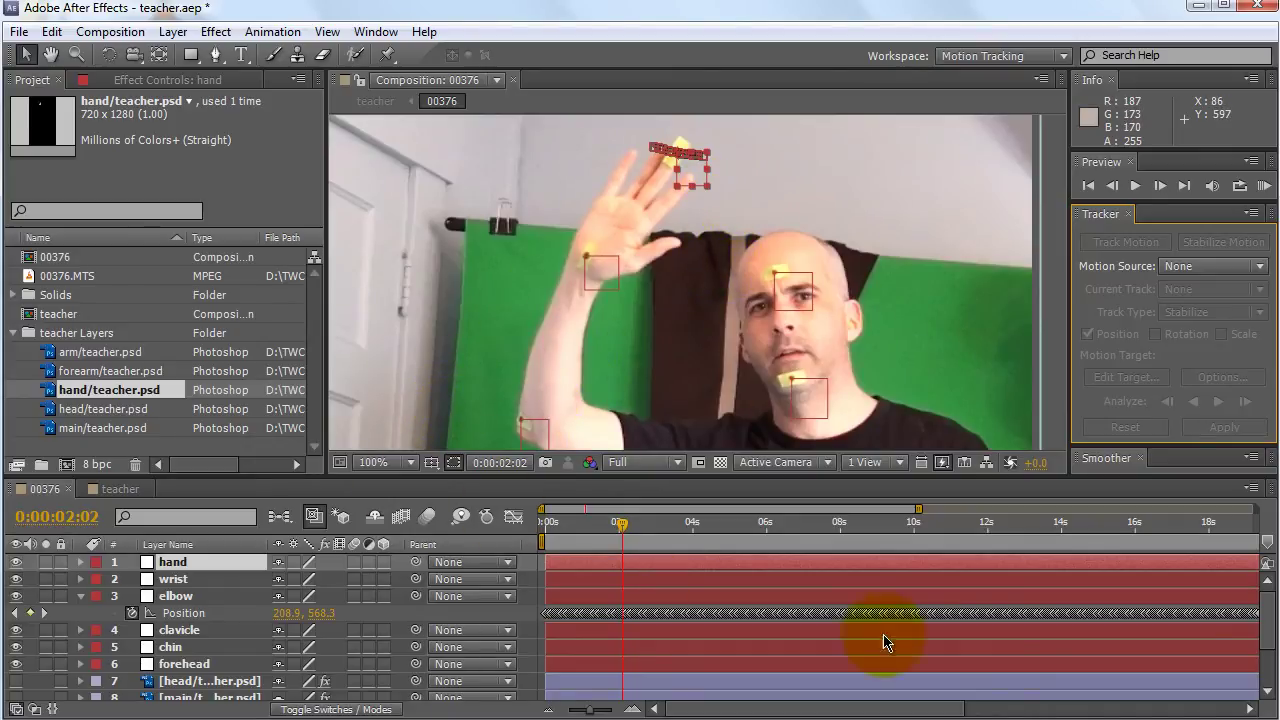
# Open the hand/teacher.psd layer in its own viewer at 100% and center the drawn hand.
pyautogui.scroll(-3, 1266, 630)
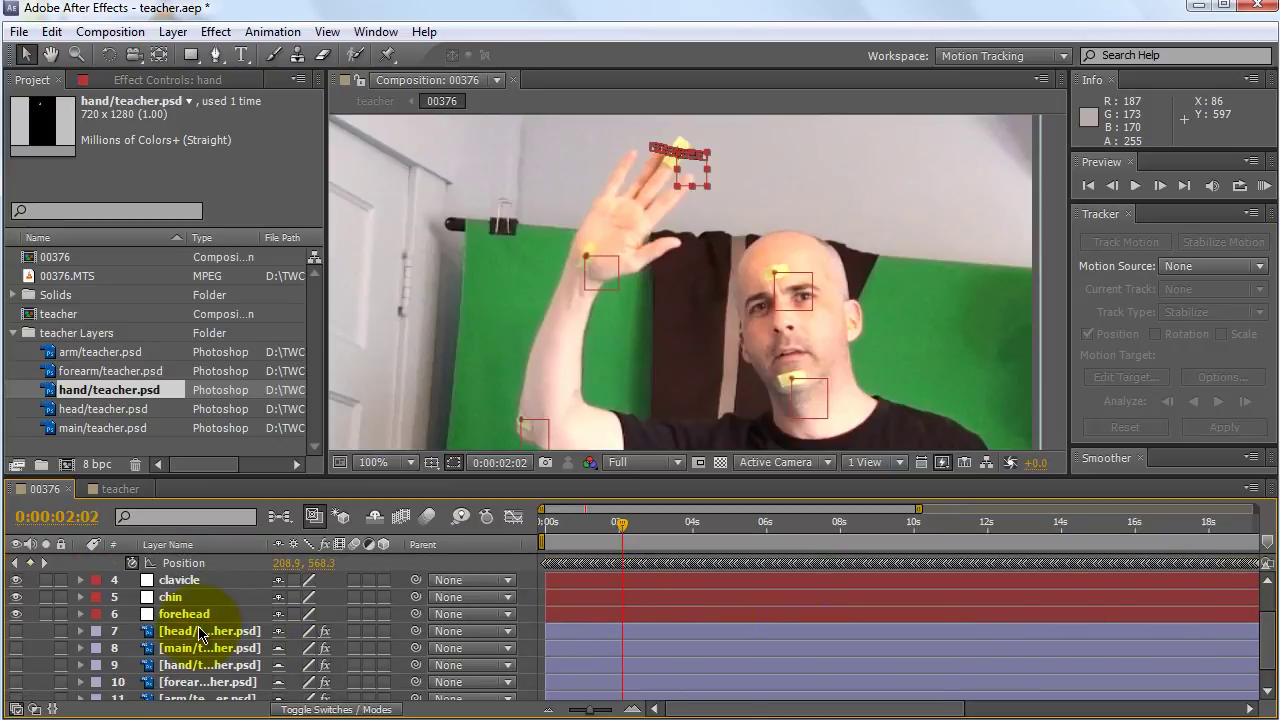
pyautogui.doubleClick(200, 665)
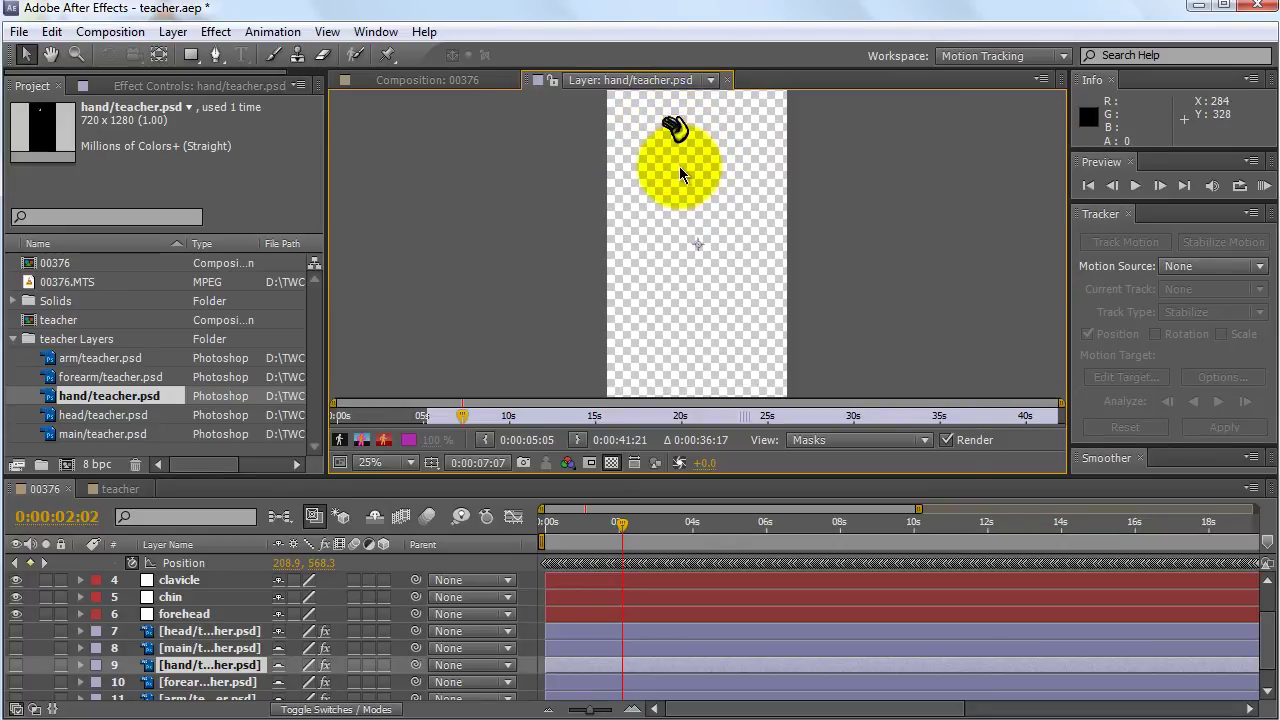
pyautogui.press('/')
pyautogui.press('h')
pyautogui.moveTo(672, 157); pyautogui.dragTo(846, 317)
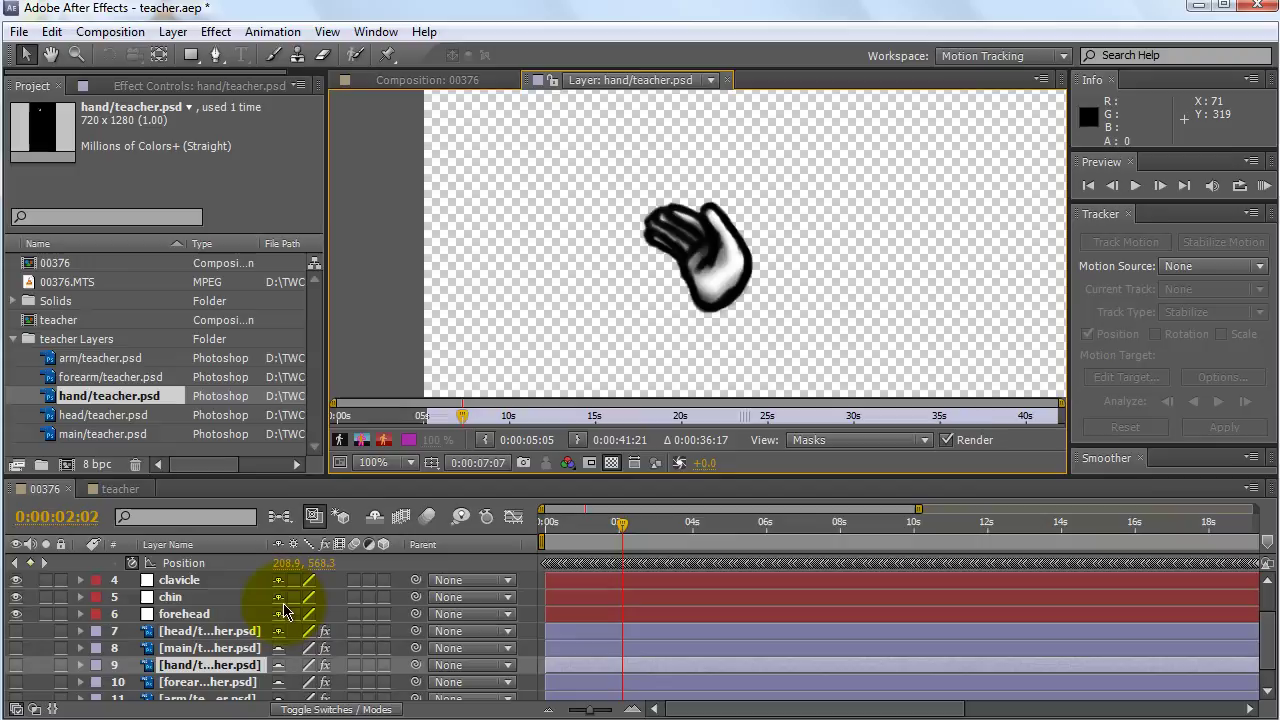
# Pin the drawn hand at fingertip and wrist with the Puppet tool, test-bend it, and close the layer view.
pyautogui.press('p')
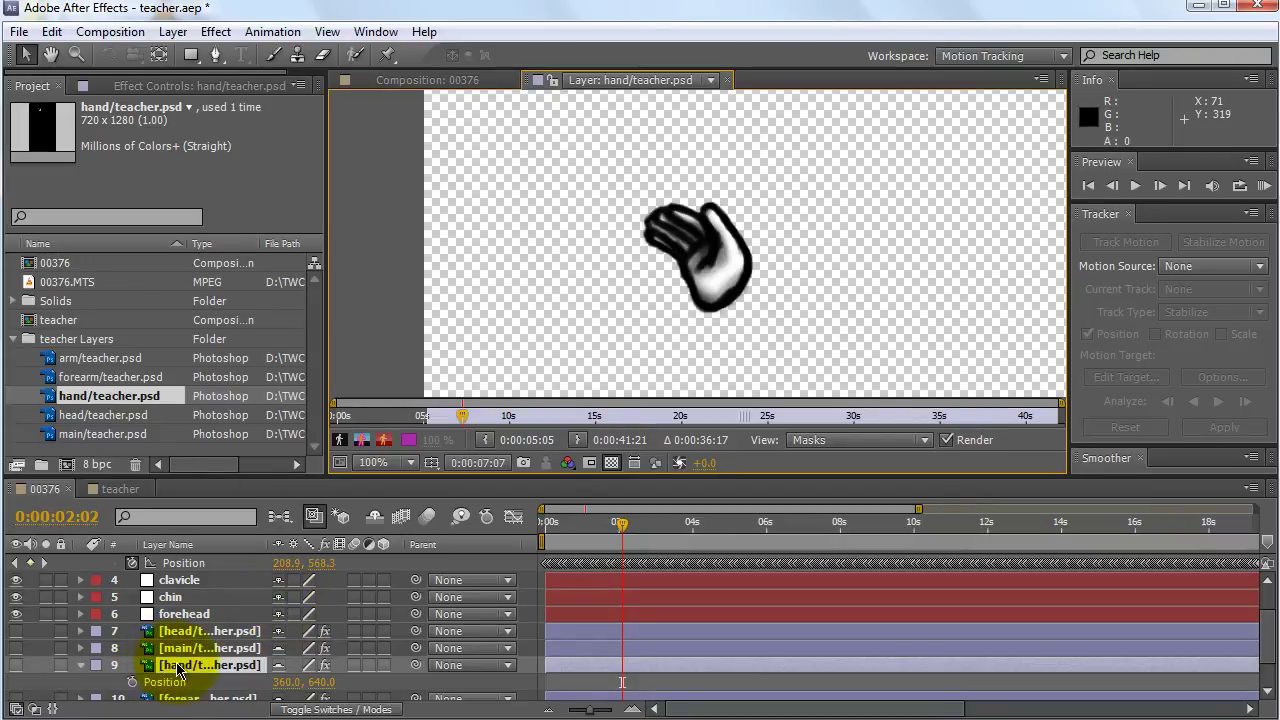
pyautogui.click(388, 55)
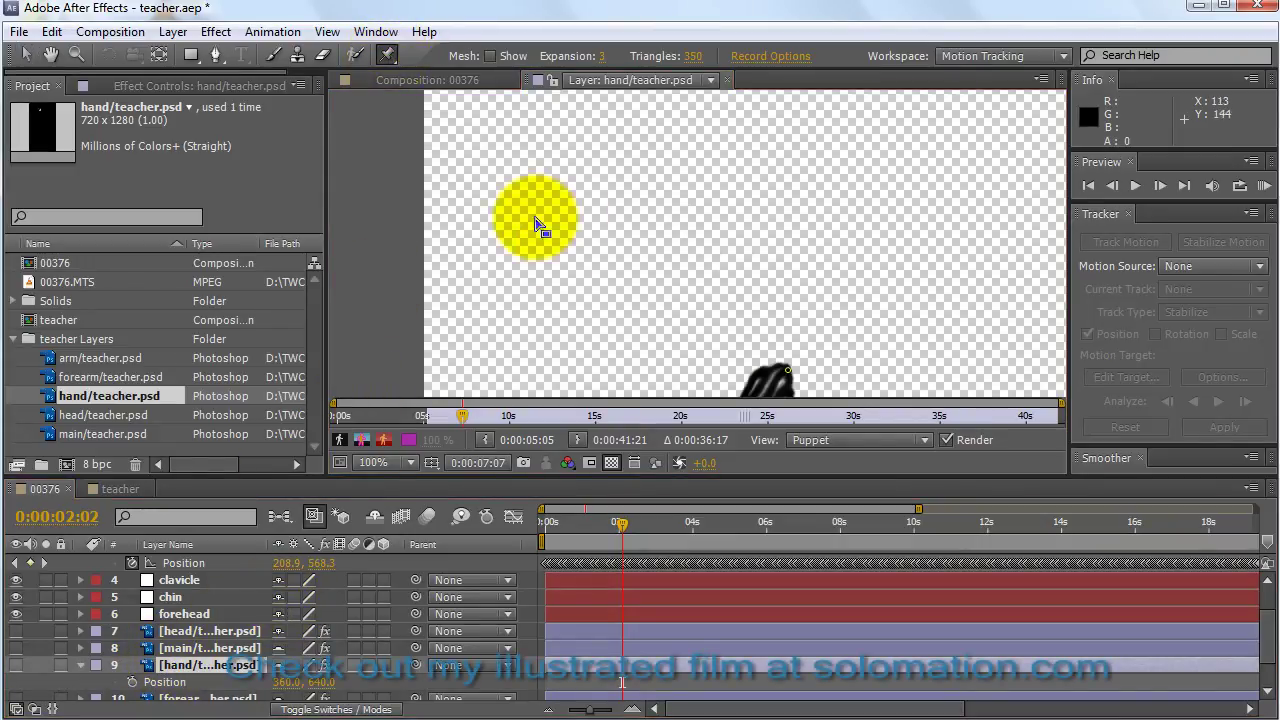
pyautogui.moveTo(808, 290); pyautogui.dragTo(775, 245)
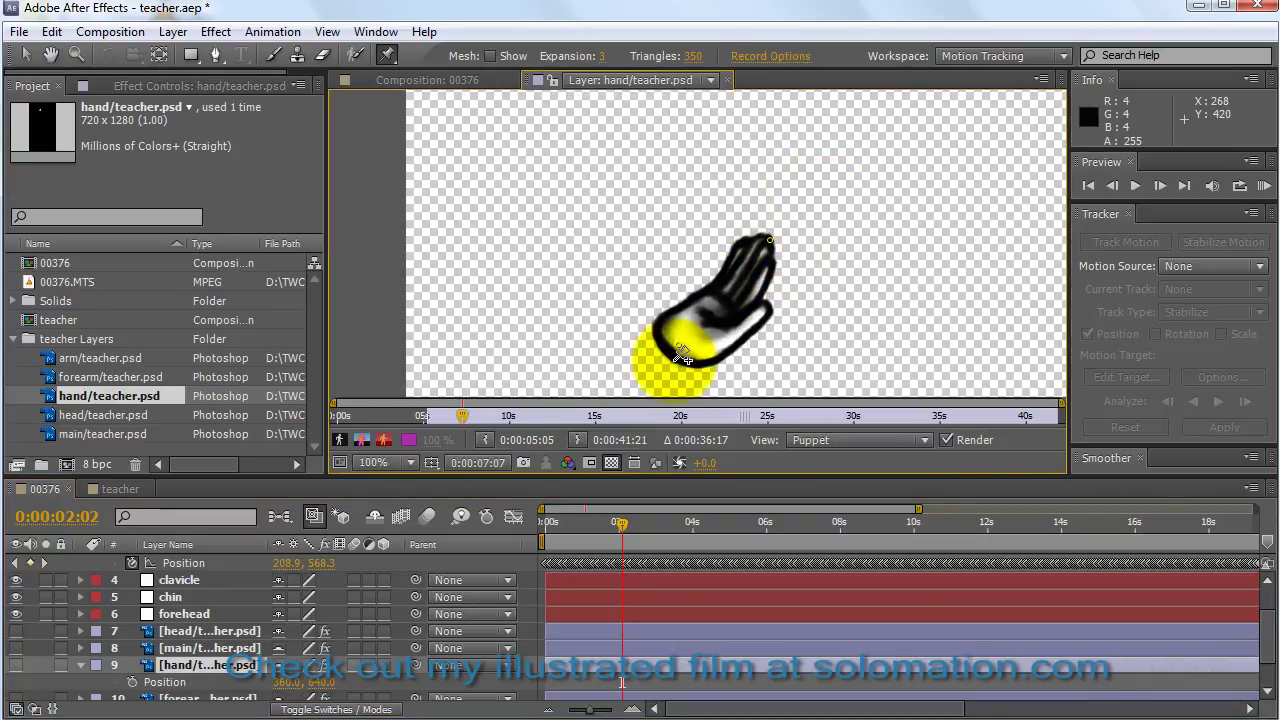
pyautogui.moveTo(683, 356); pyautogui.dragTo(763, 274)
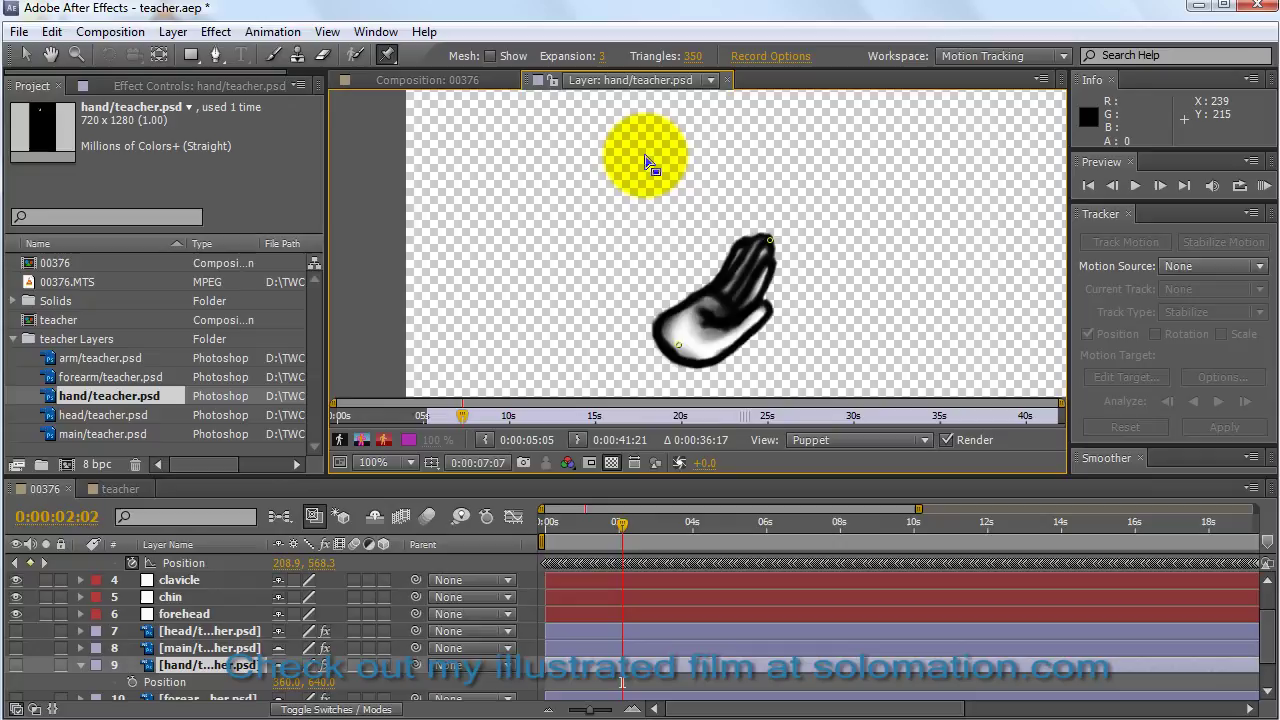
pyautogui.click(729, 81)
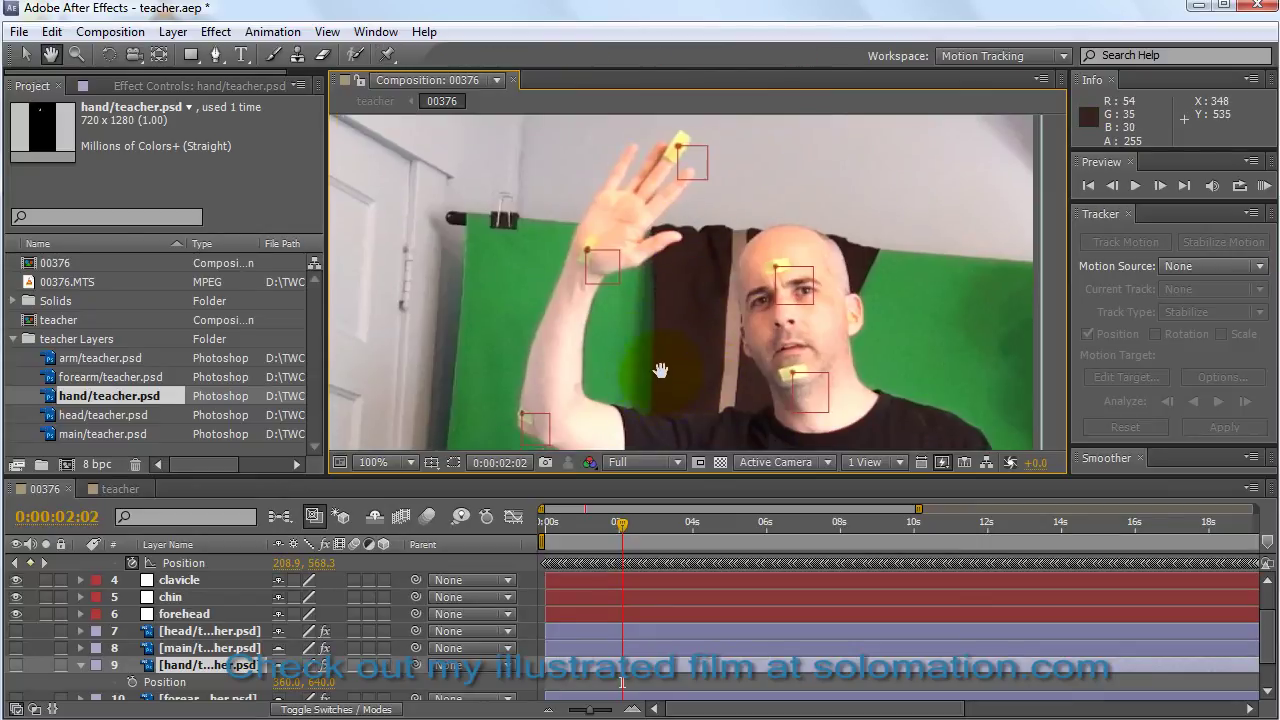
# Pan the composition view up to reveal the chest tracking point below the chin.
pyautogui.moveTo(520, 240)
pyautogui.mouseDown()
pyautogui.moveTo(510, 225)
pyautogui.moveTo(605, 310)
pyautogui.mouseUp()
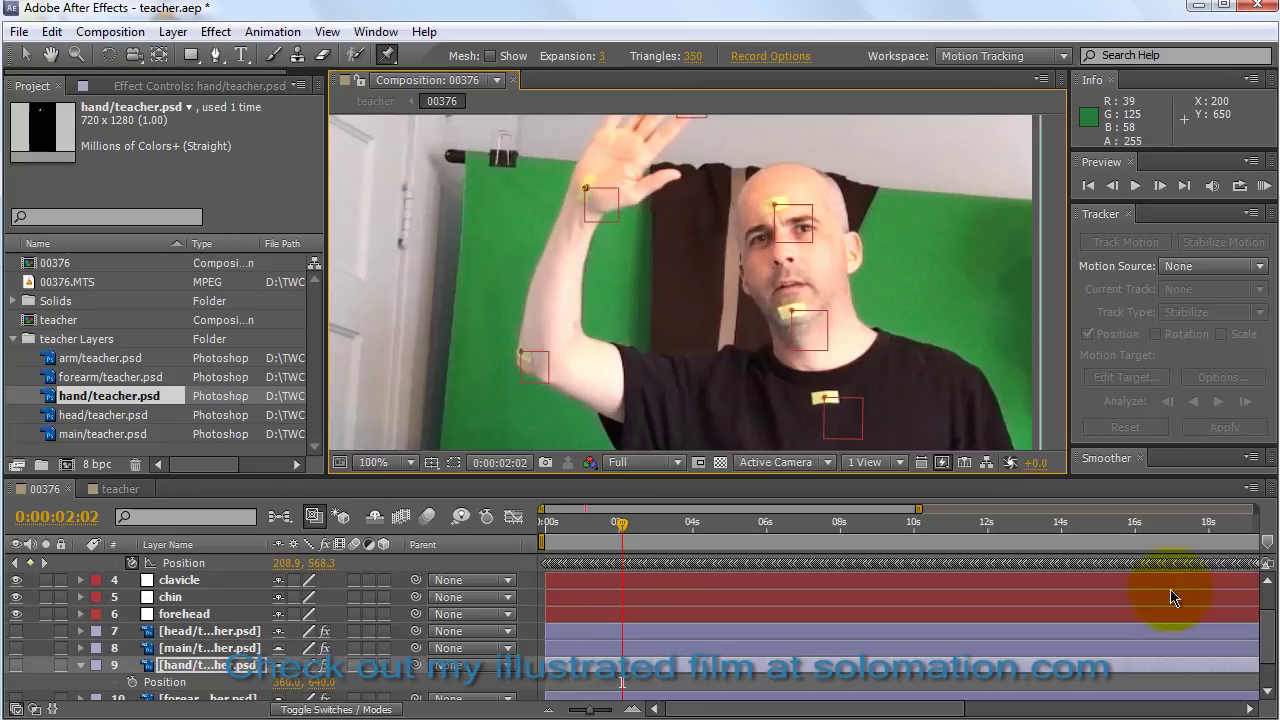
# Select layer 11 arm/teacher.psd and reveal its animated puppet pin properties with U.
pyautogui.scroll(-1, 1257, 651)
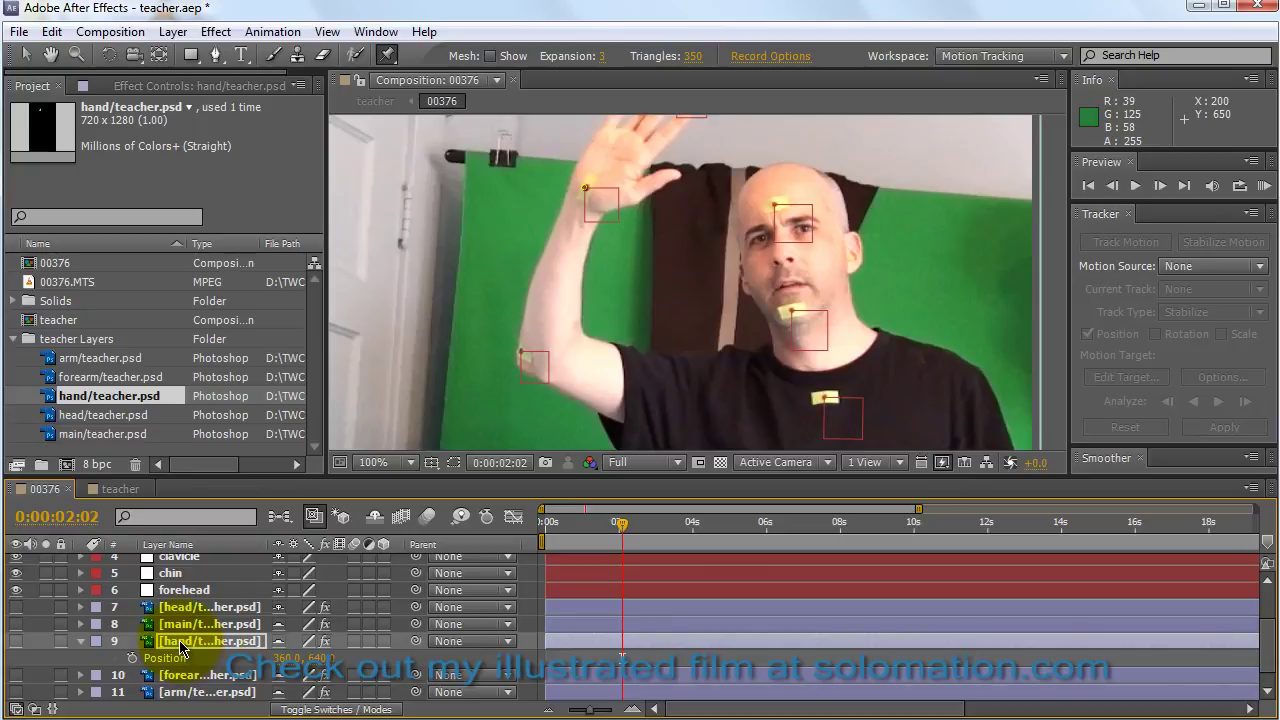
pyautogui.scroll(-1, 1265, 651)
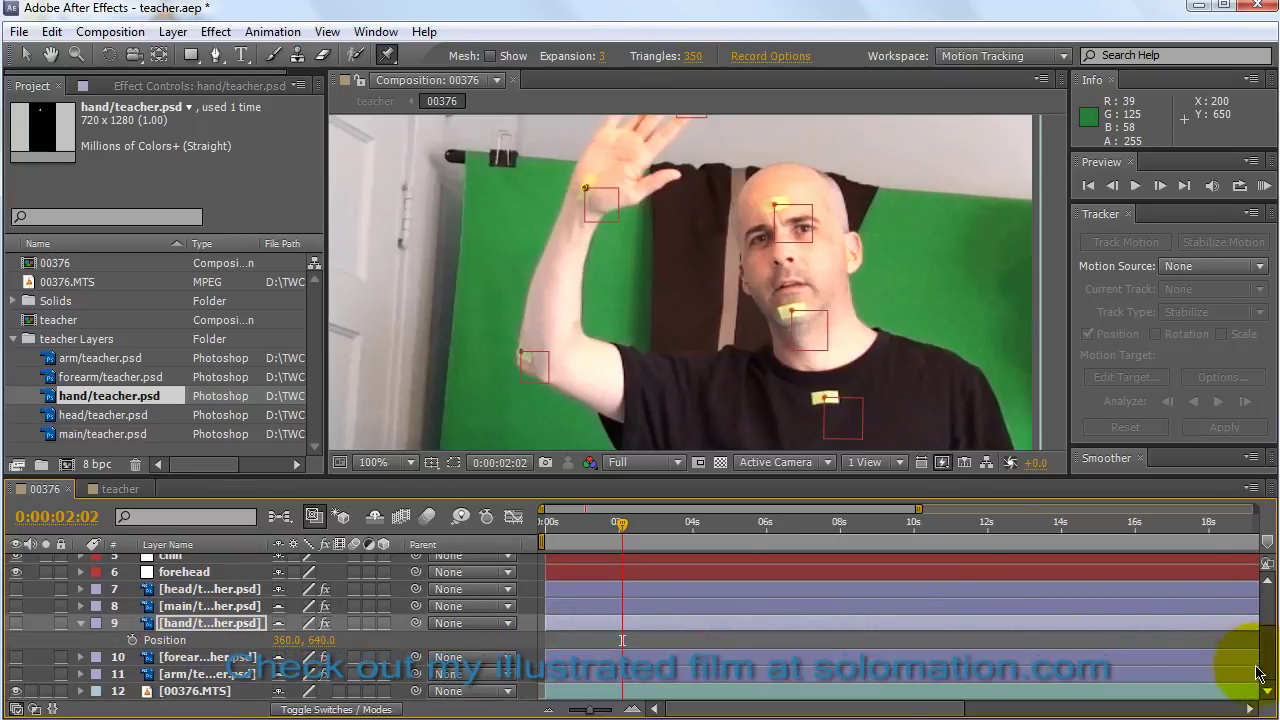
pyautogui.click(181, 675)
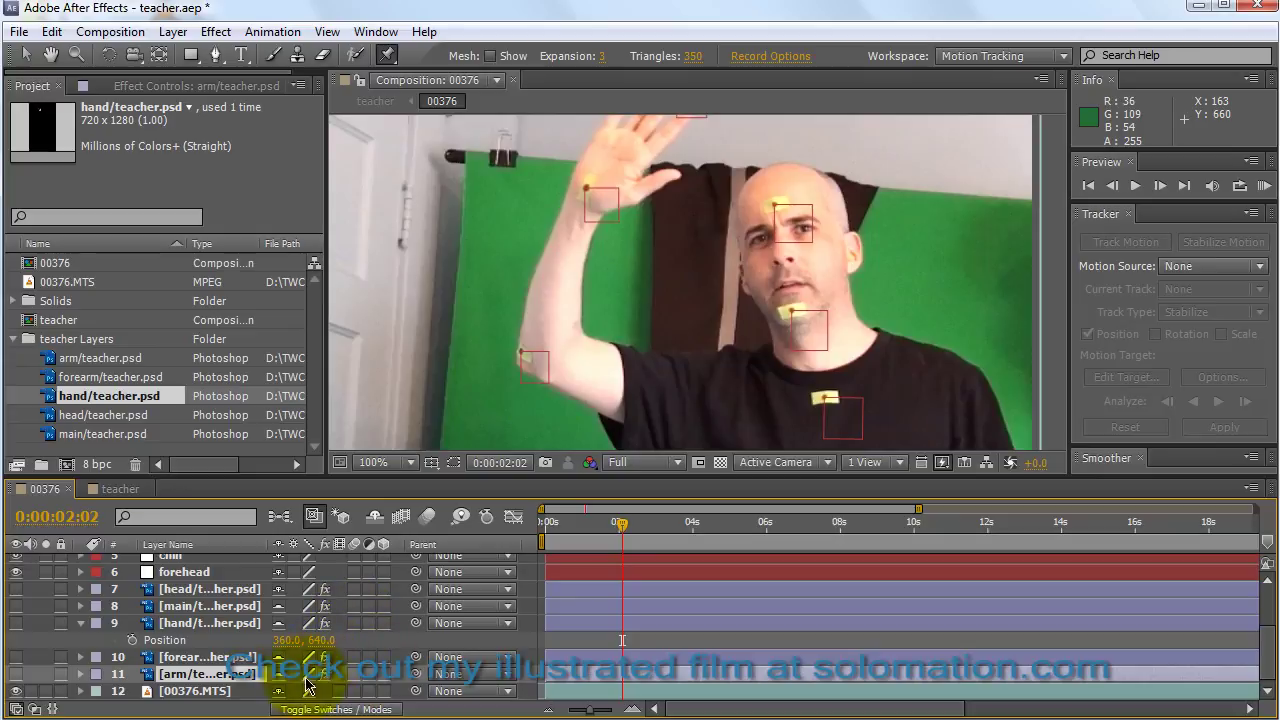
pyautogui.click(194, 676)
pyautogui.press('u')
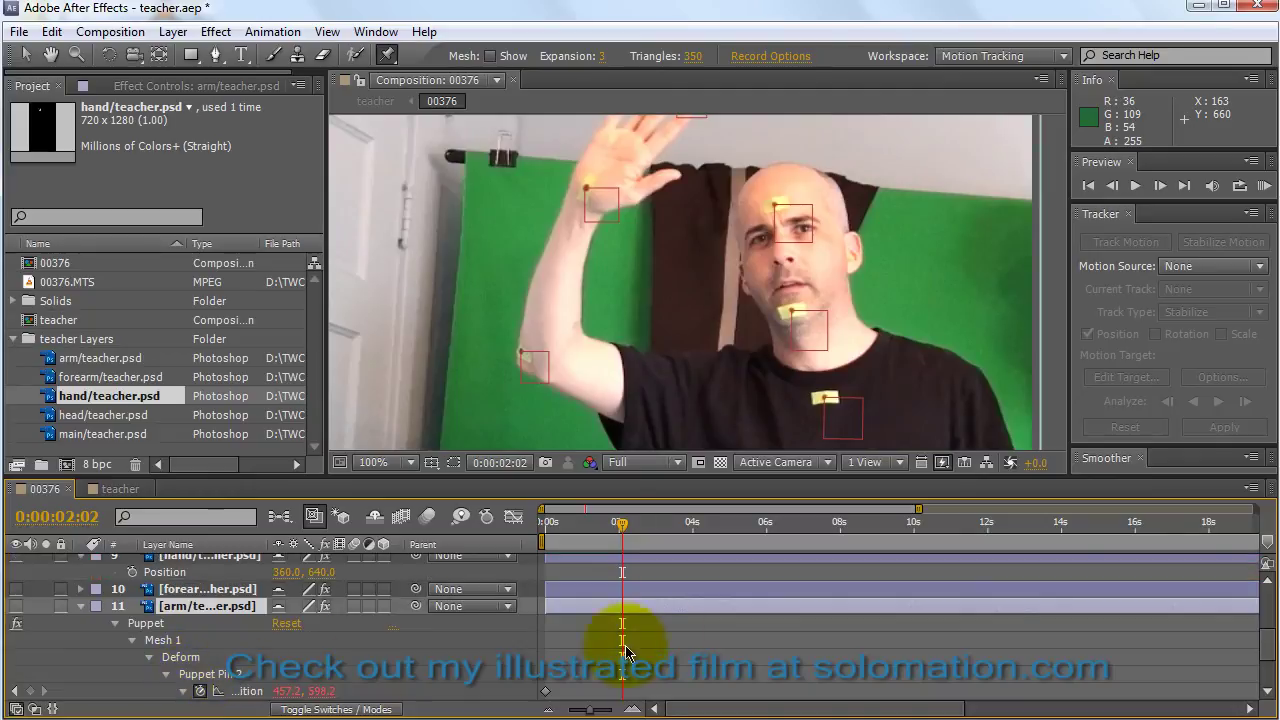
# Inspect Puppet Pin 2 and Pin 1 positions and expressions, then scroll up to the tracking layers.
pyautogui.scroll(-3, 1275, 645)
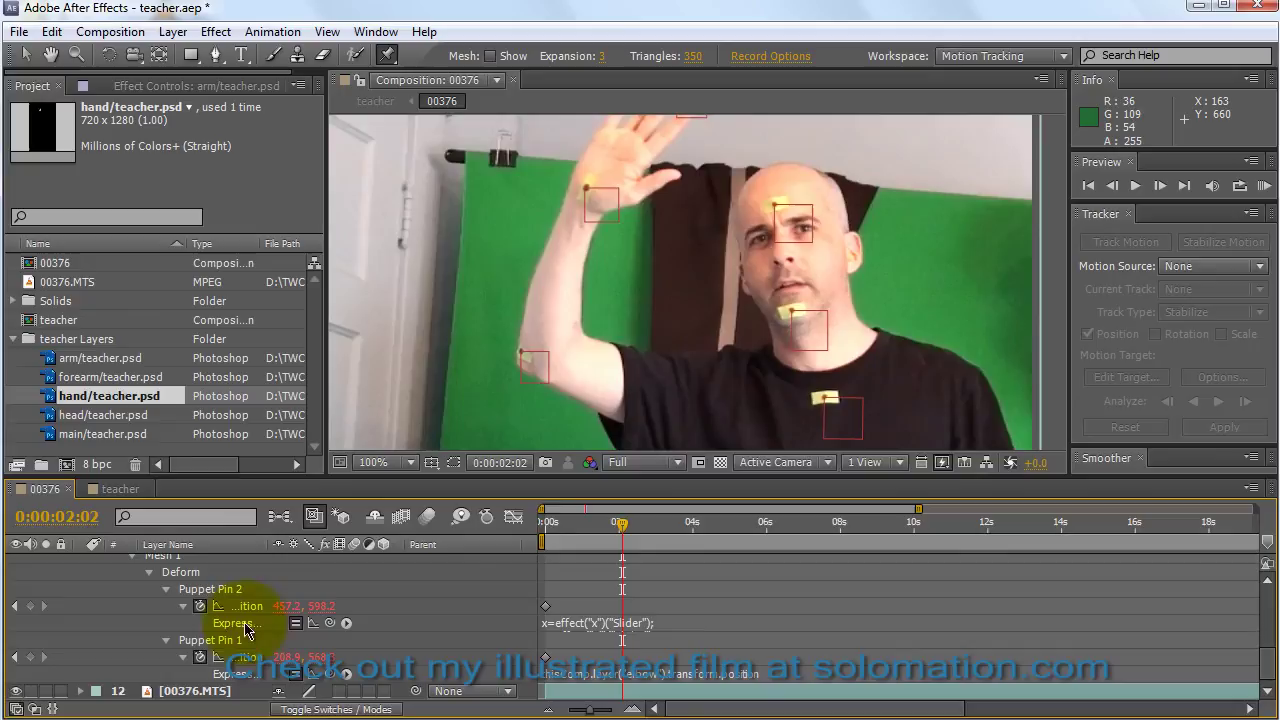
pyautogui.click(245, 607)
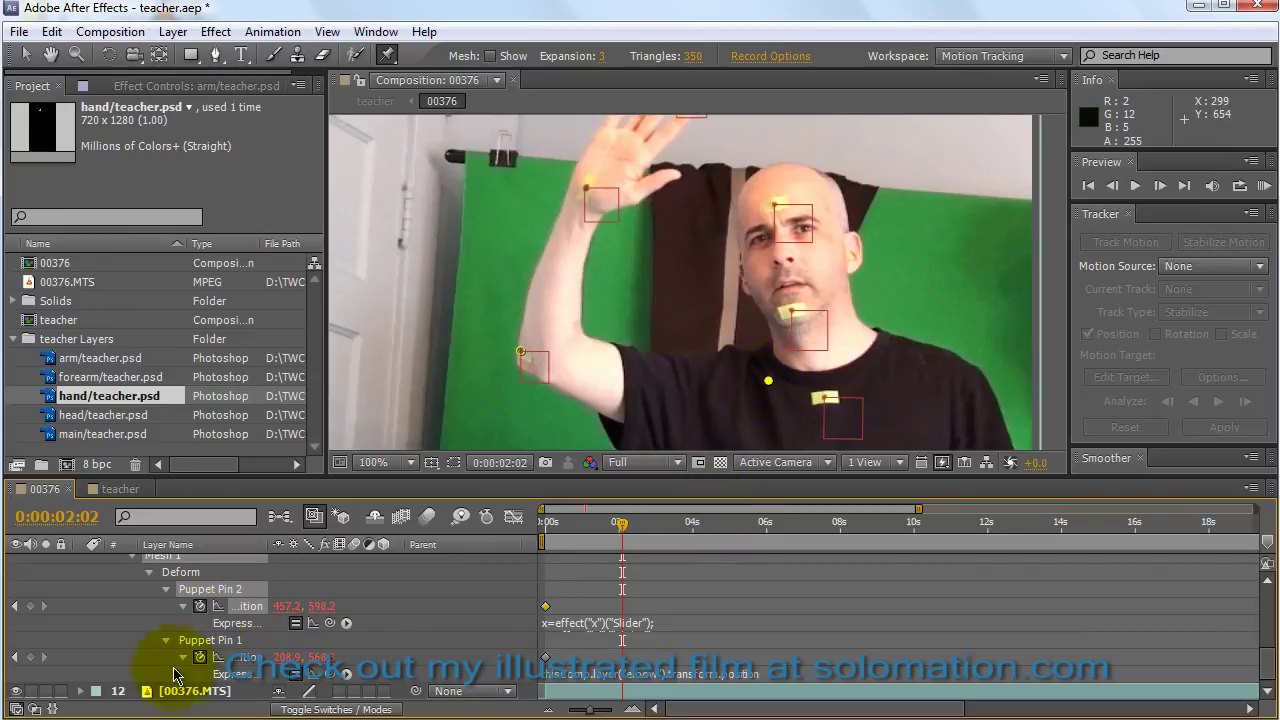
pyautogui.click(245, 658)
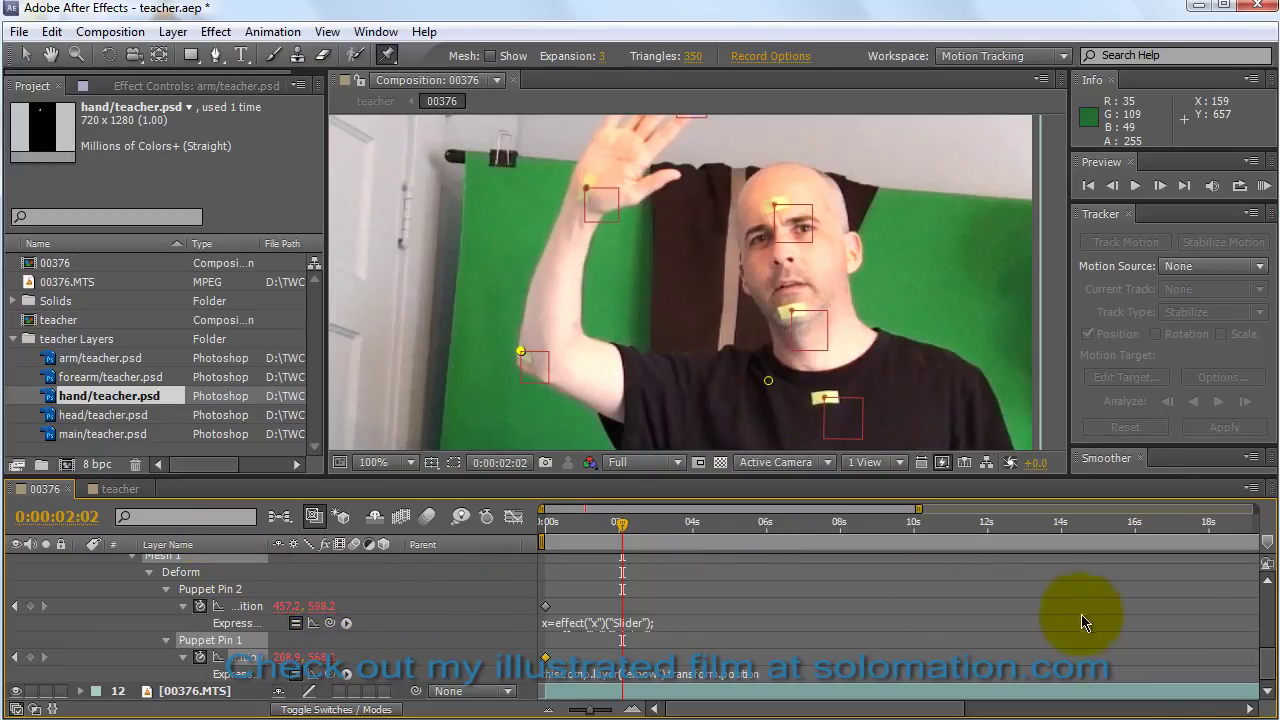
pyautogui.moveTo(1270, 672); pyautogui.dragTo(1257, 623)
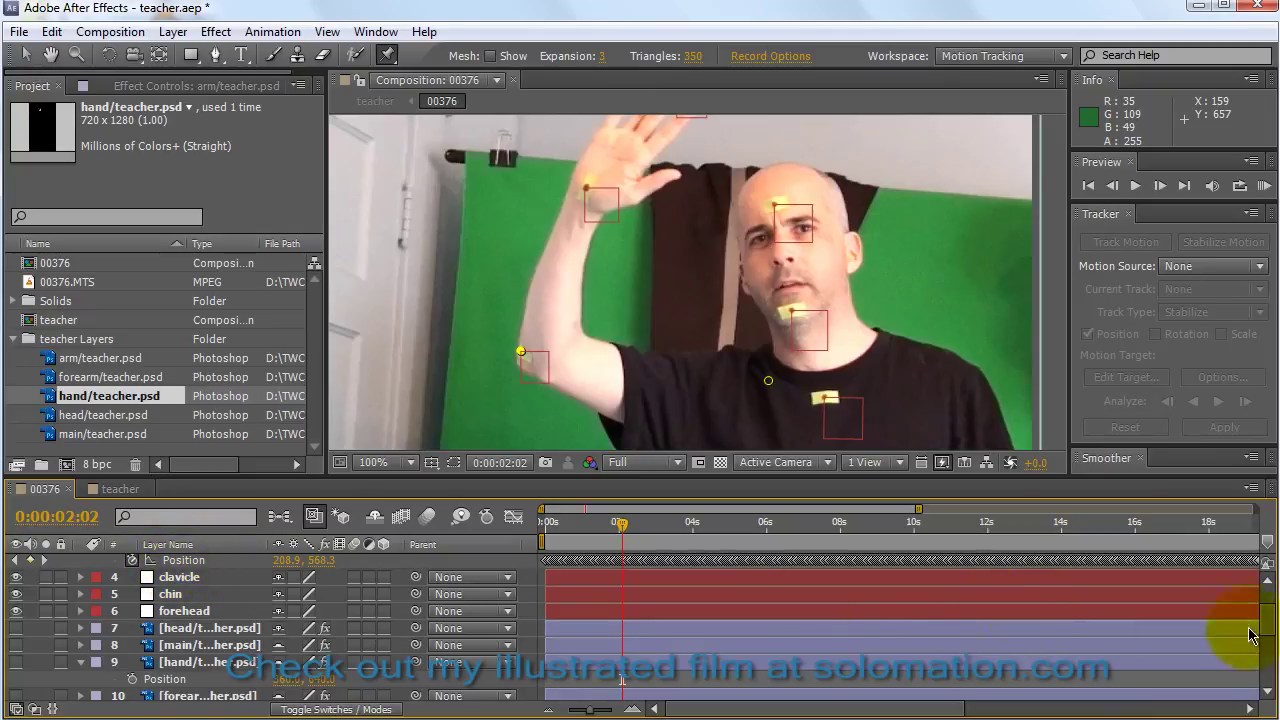
pyautogui.moveTo(1270, 634); pyautogui.dragTo(1271, 580)
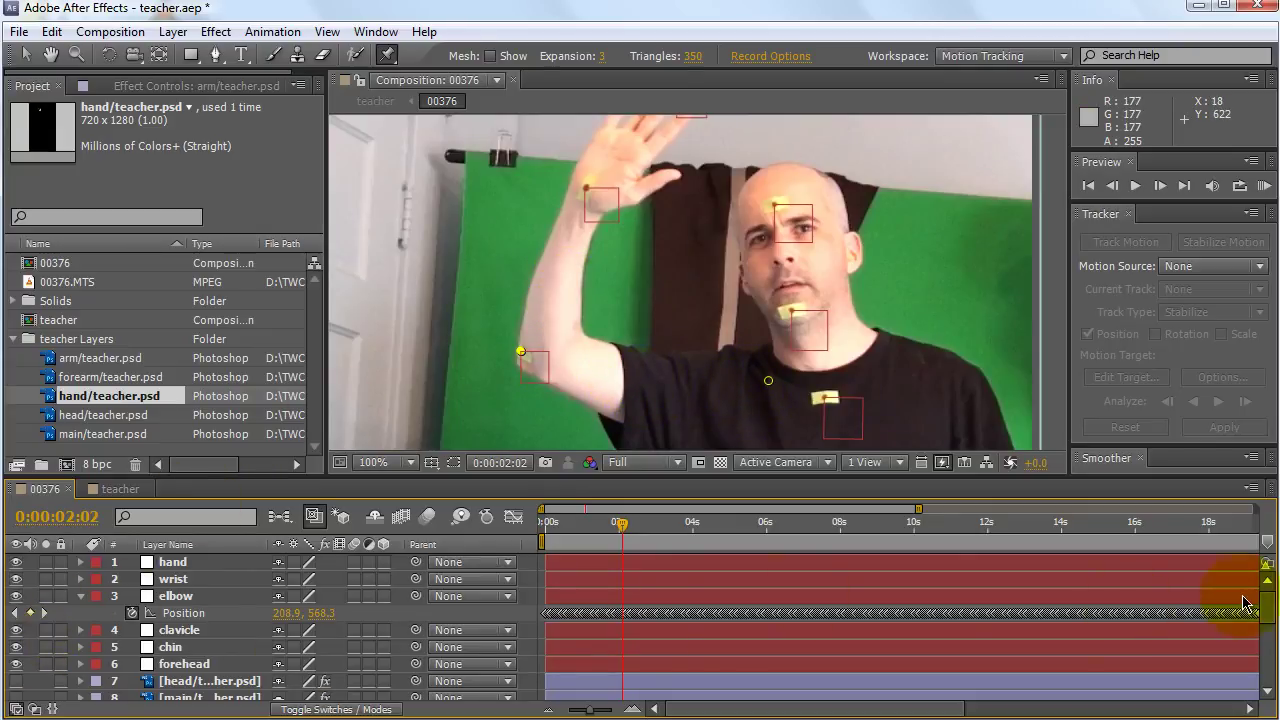
# Turn on visibility for the head, body, hand, forearm and arm drawing layers 7–11.
pyautogui.scroll(-3, 1266, 600)
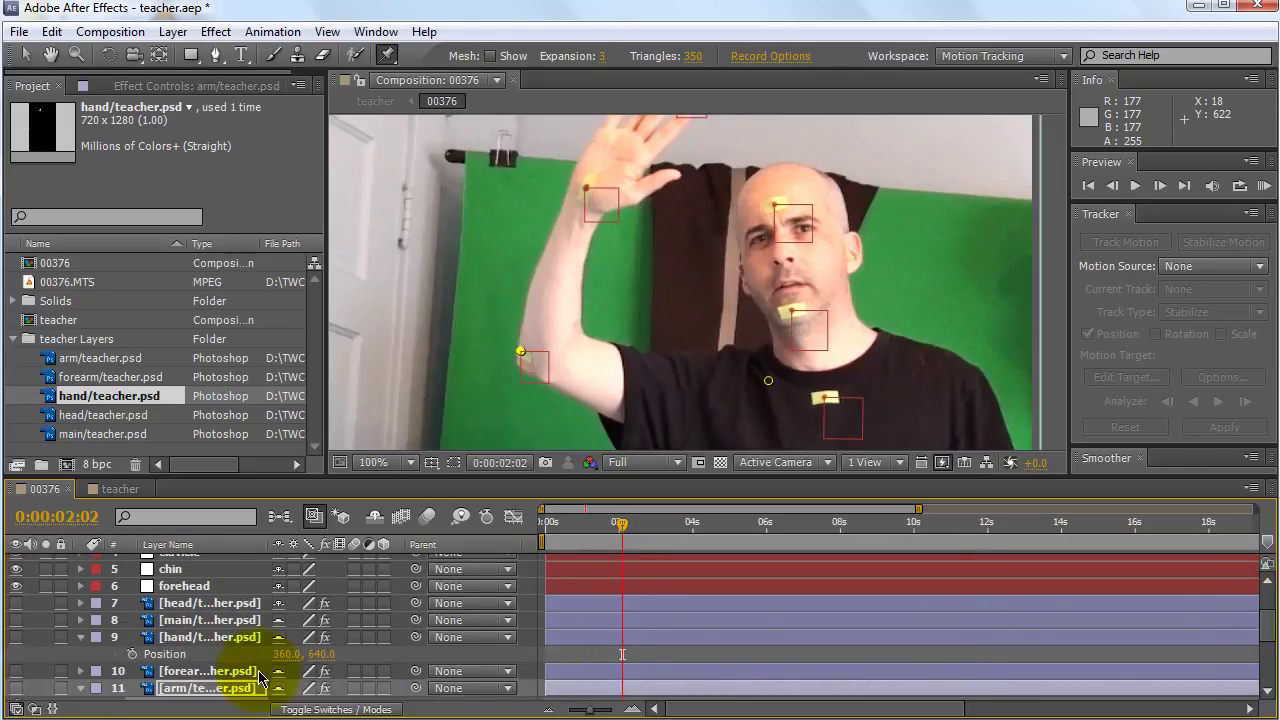
pyautogui.click(15, 603)
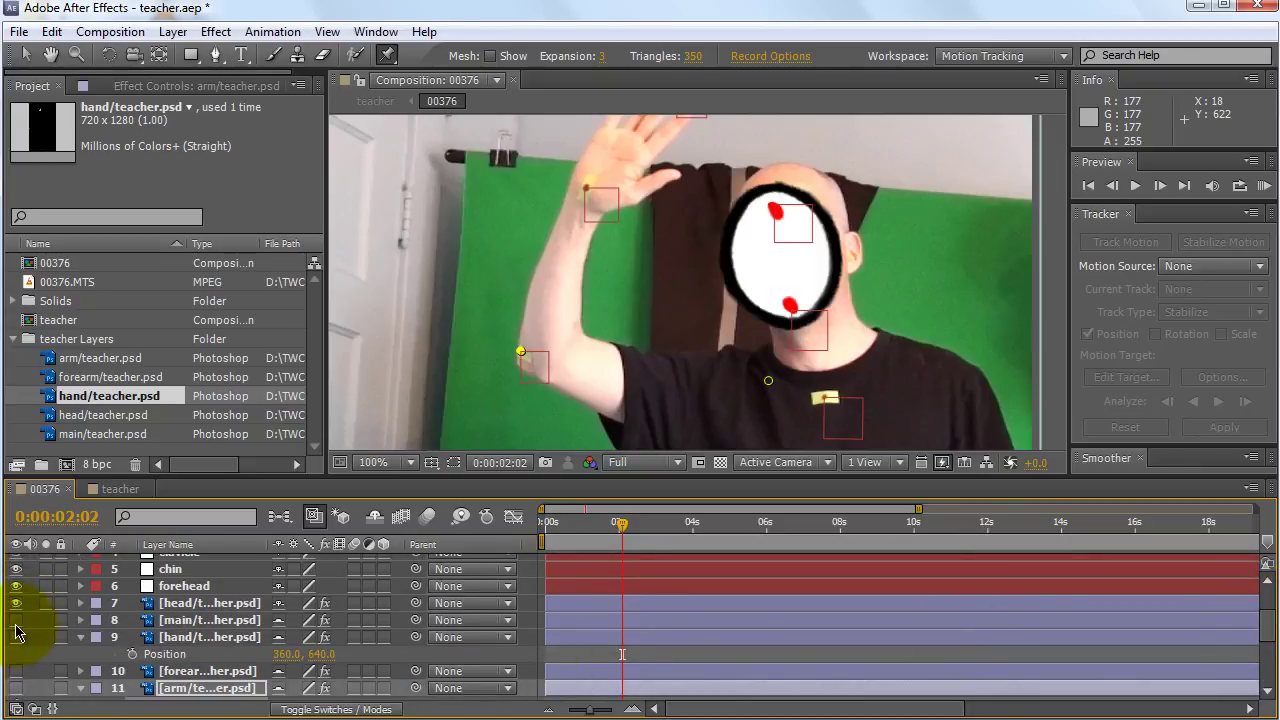
pyautogui.click(15, 620)
pyautogui.click(15, 637)
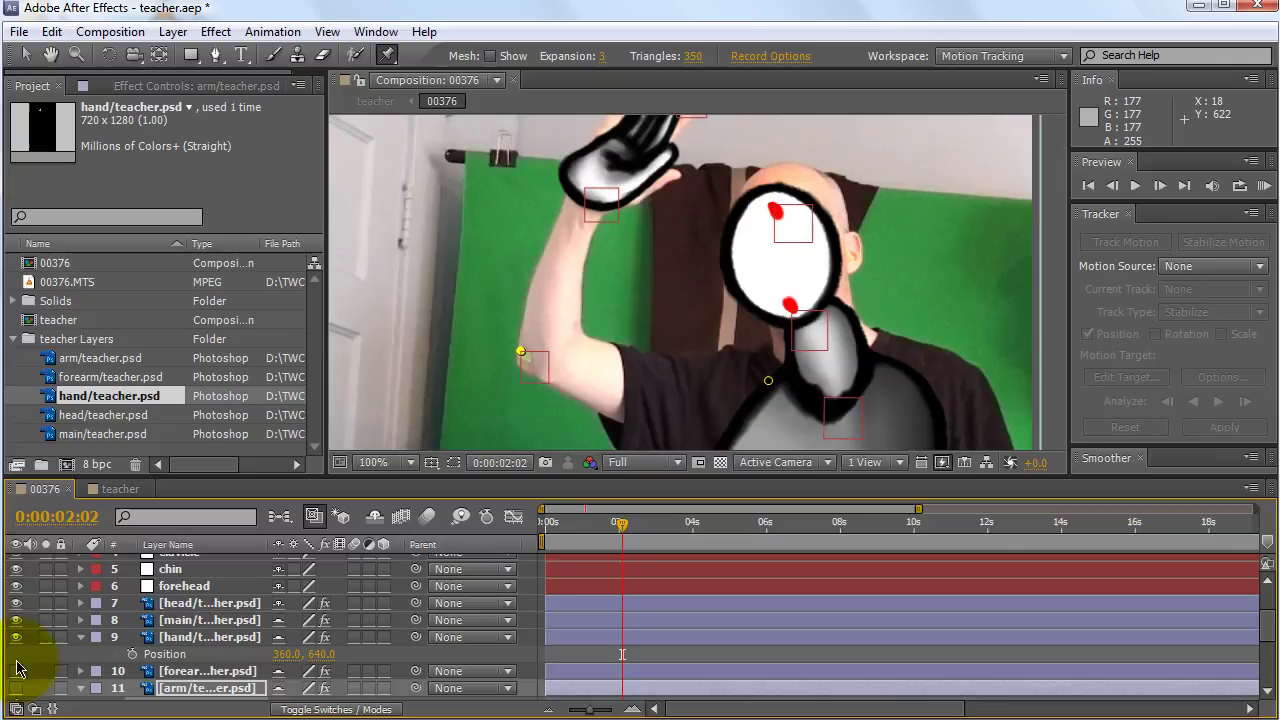
pyautogui.scroll(-4, 1267, 686)
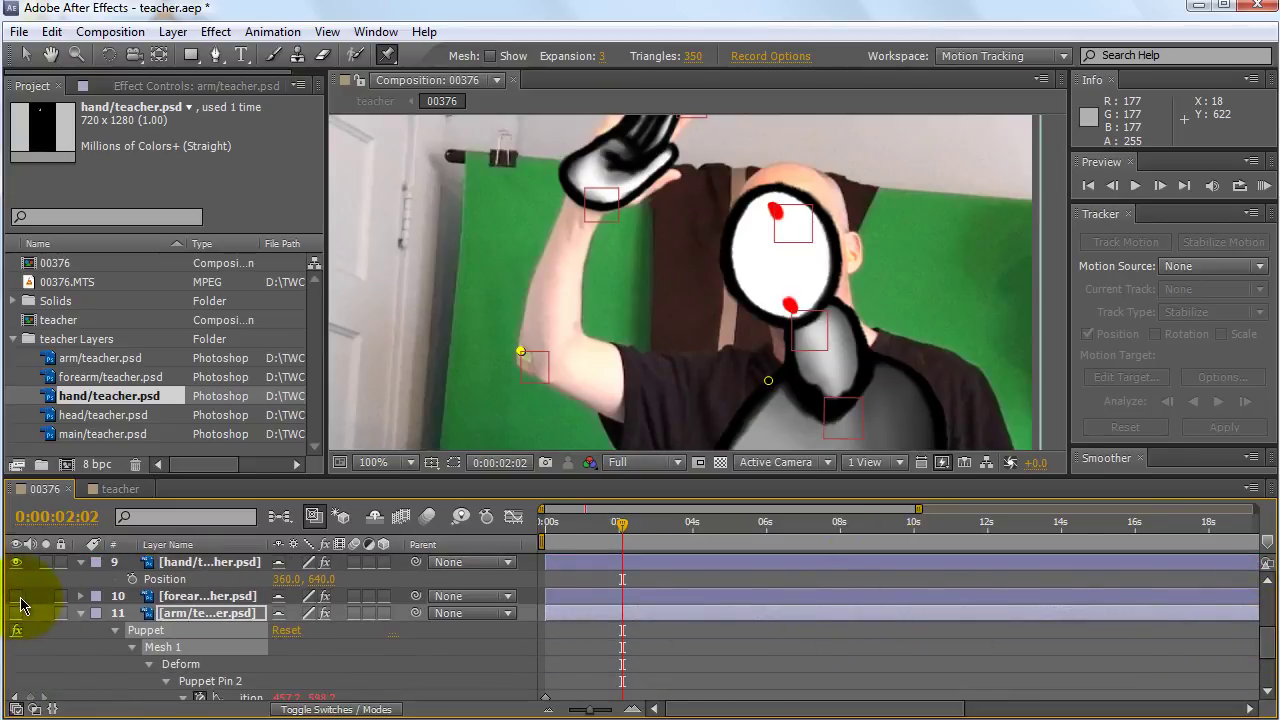
pyautogui.moveTo(15, 596); pyautogui.dragTo(15, 624)
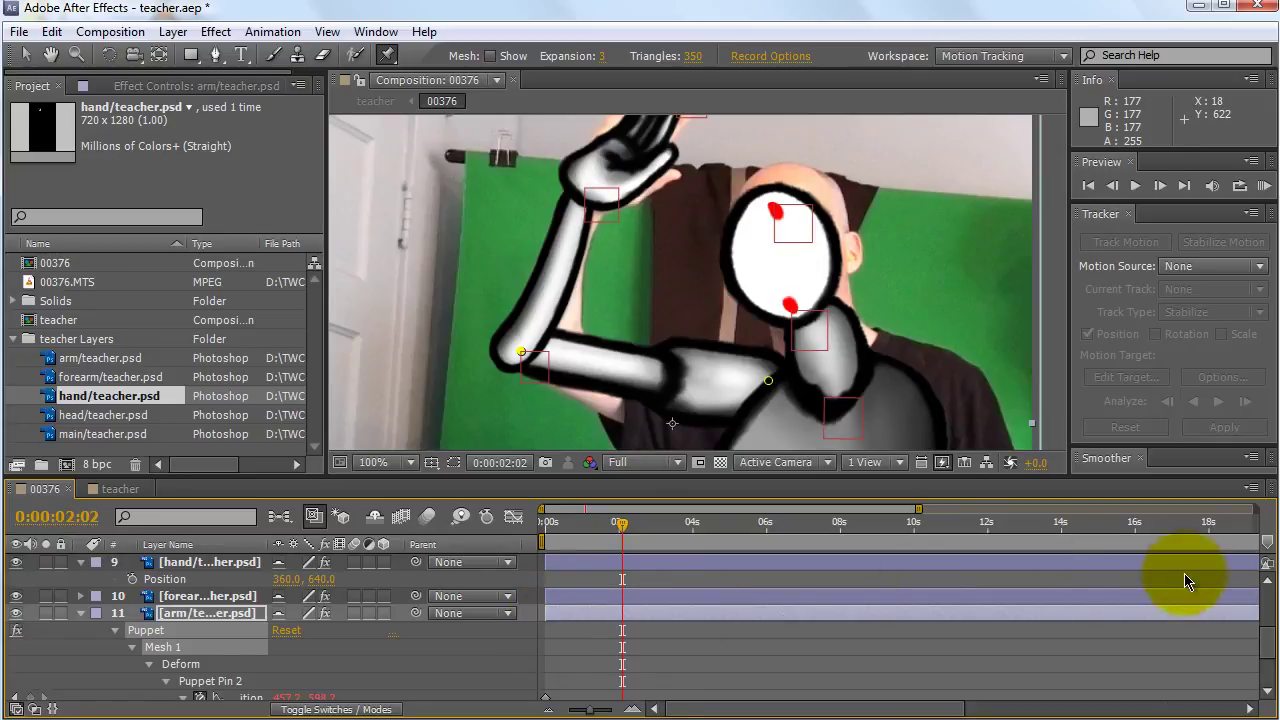
pyautogui.moveTo(1267, 646); pyautogui.dragTo(1266, 634)
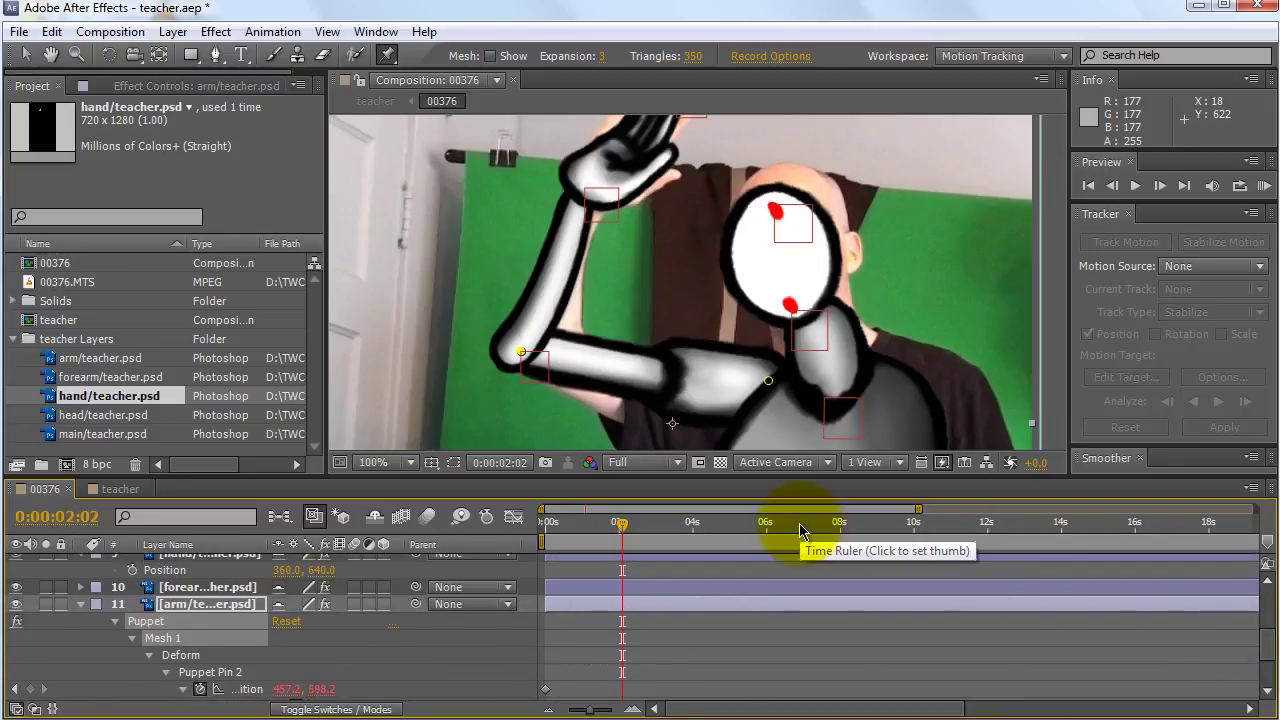